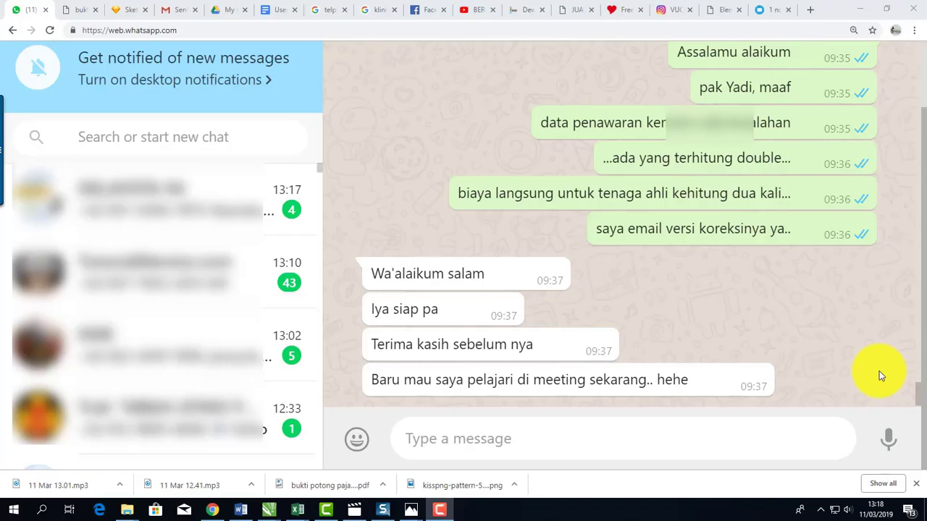
Move from the chat window over to the Excel billing-rate workbook.
{"action": "left_click", "coordinate": [919, 396]}
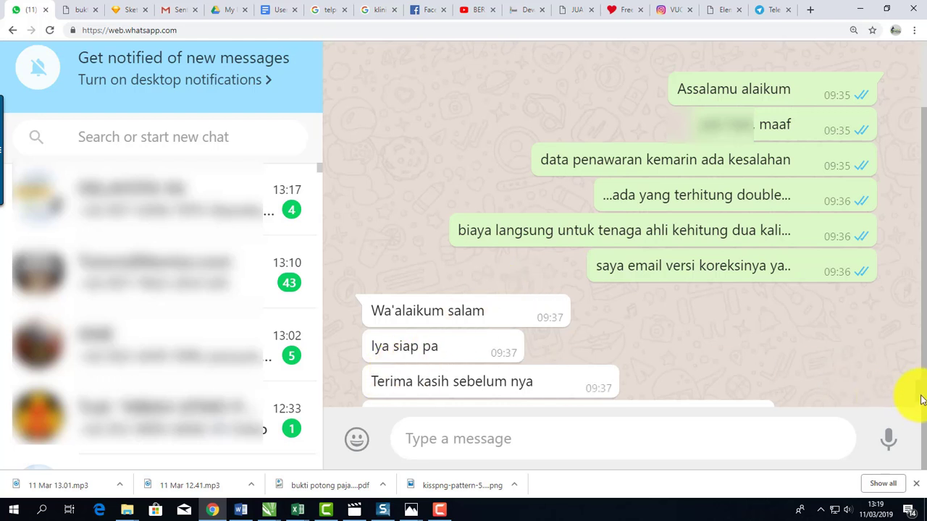
{"action": "scroll", "coordinate": [921, 406], "scroll_direction": "down", "scroll_amount": 2}
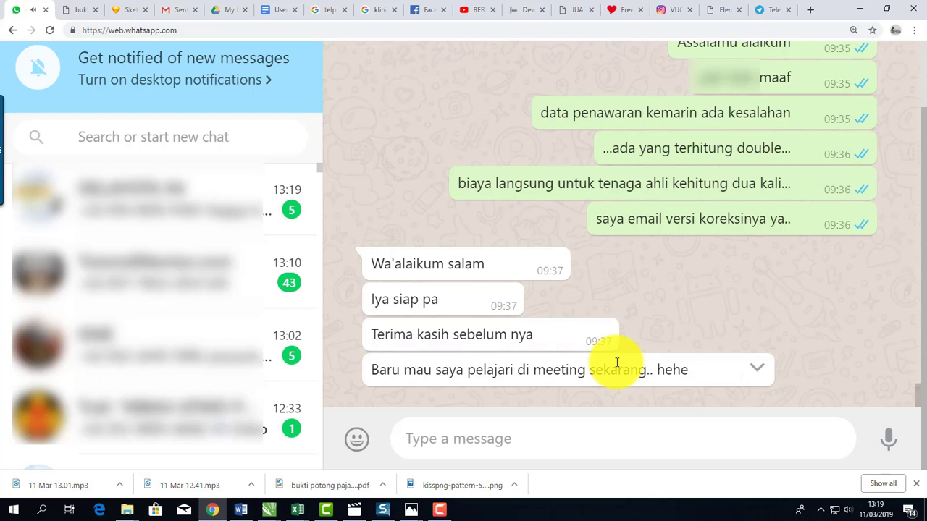
{"action": "mouse_move", "coordinate": [297, 509]}
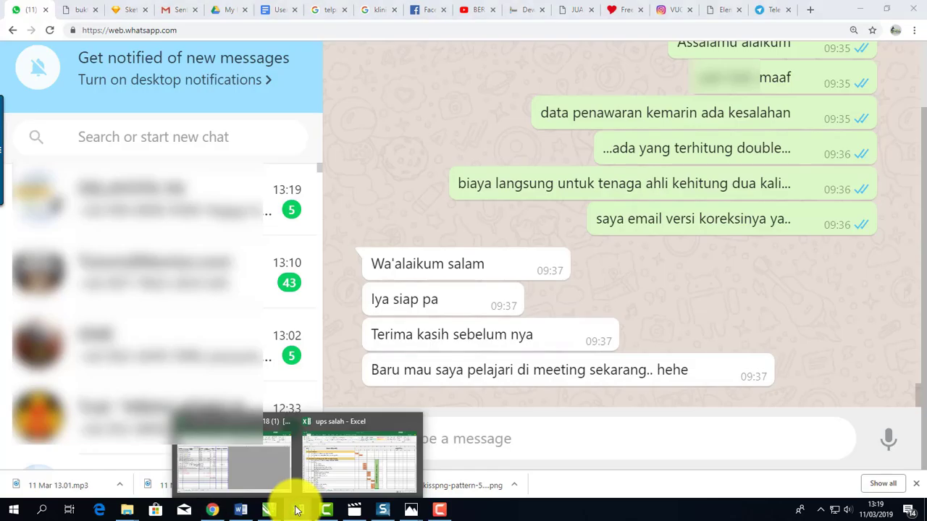
{"action": "left_click", "coordinate": [333, 469]}
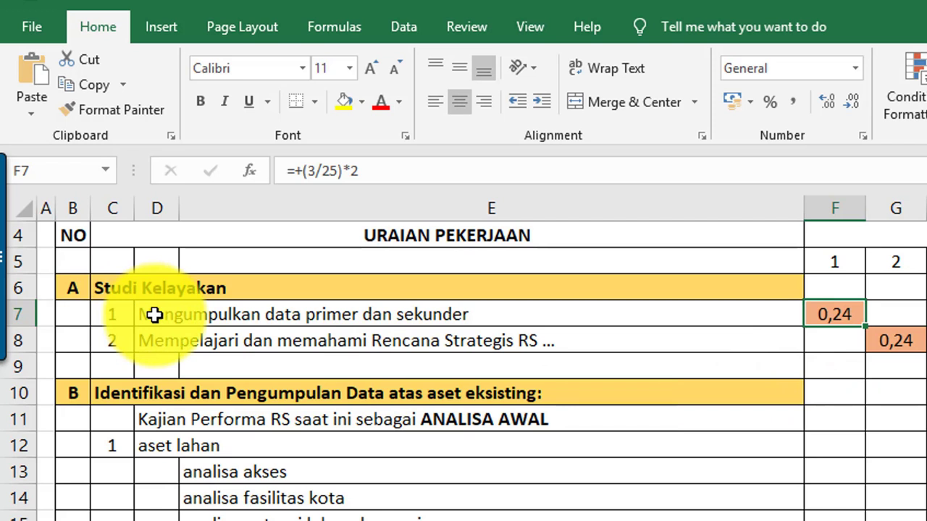
Select week-1 cell F7 and open its =+(3/25)*2 formula for editing.
{"action": "left_click", "coordinate": [154, 314]}
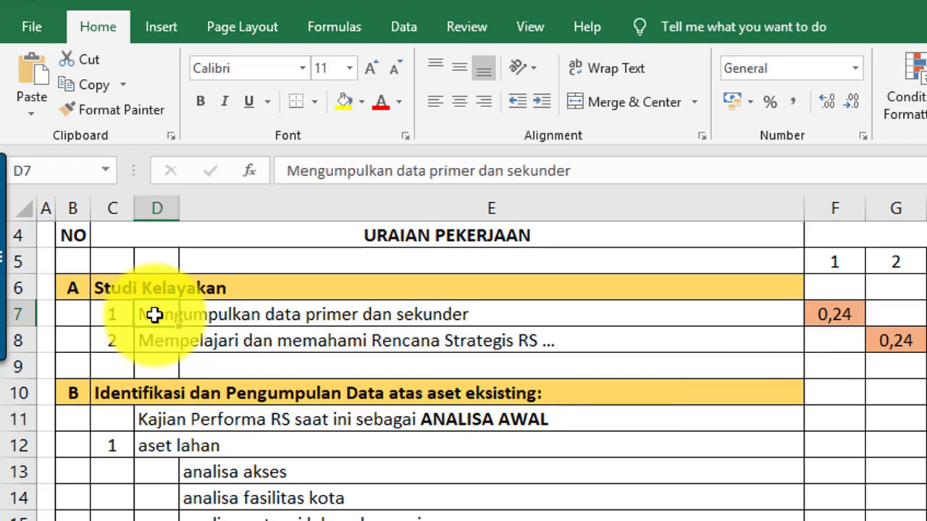
{"action": "left_click", "coordinate": [824, 317]}
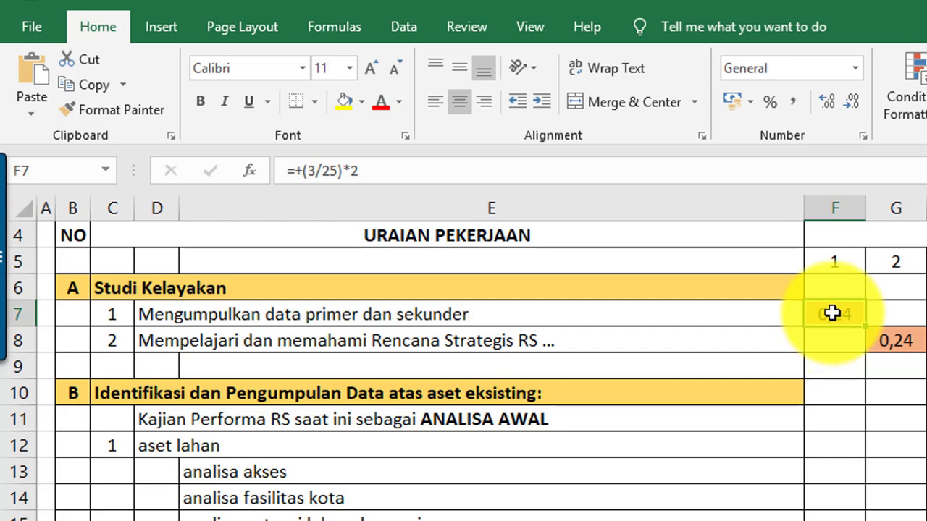
{"action": "key", "text": "F4"}
{"action": "left_click", "coordinate": [366, 171]}
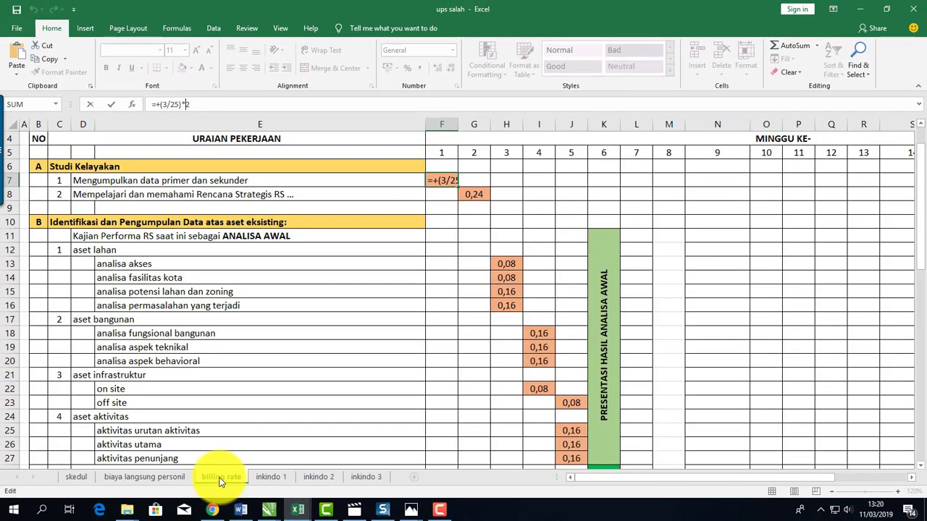
Enter a formula on the billing rate sheet that references cell C9 on the biaya langsung personil sheet.
{"action": "left_click", "coordinate": [221, 479]}
{"action": "left_click", "coordinate": [183, 479]}
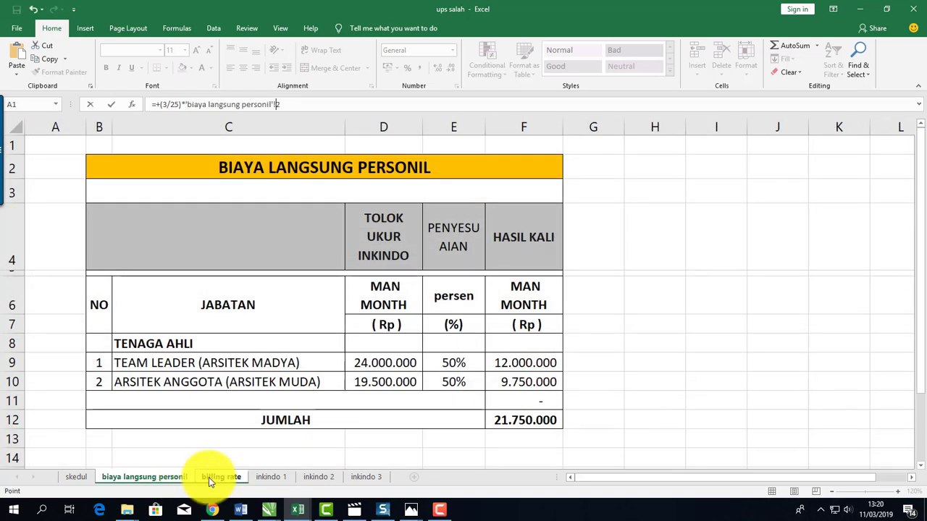
{"action": "left_click", "coordinate": [209, 478]}
{"action": "left_click", "coordinate": [177, 480]}
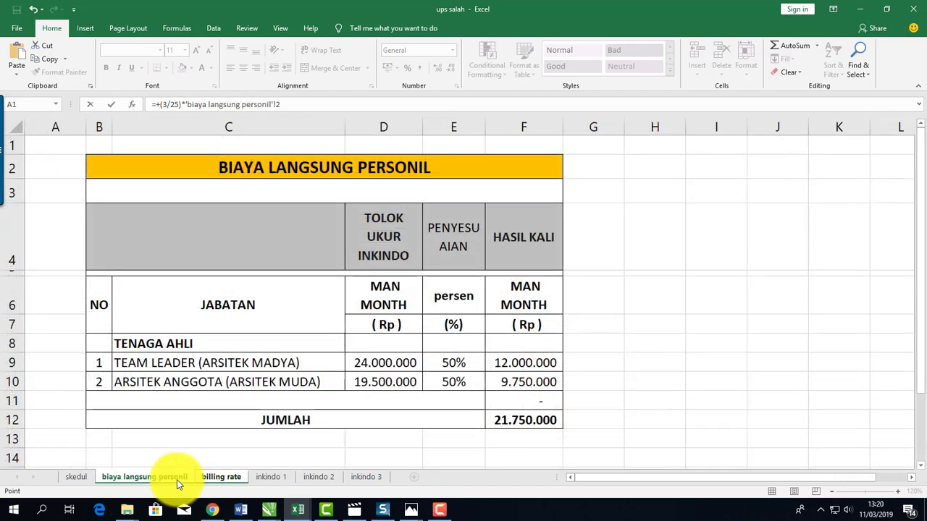
{"action": "left_click", "coordinate": [226, 365]}
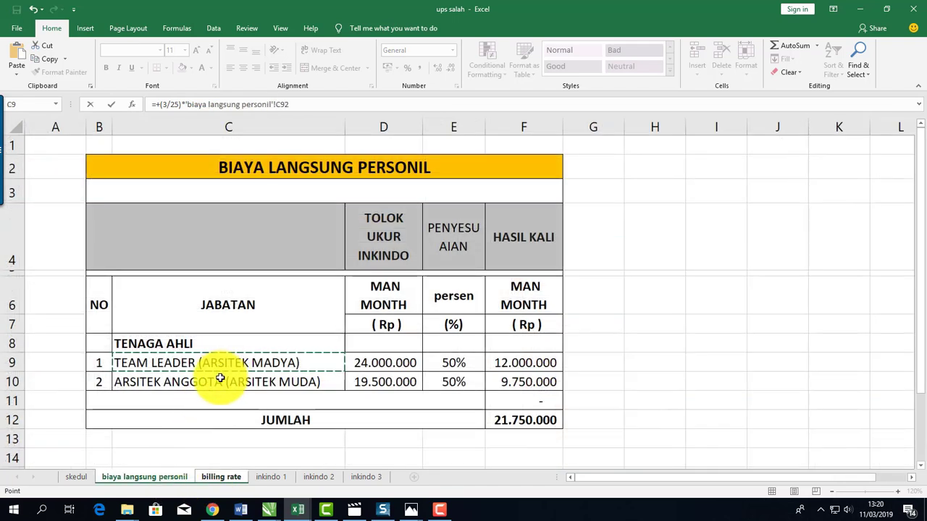
{"action": "key", "text": "Return"}
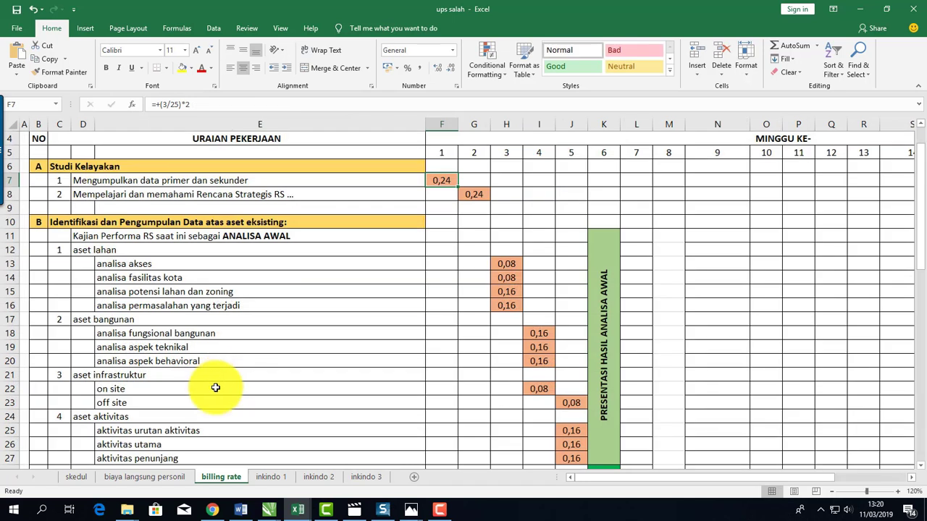
Review the personnel sheet: TEAM LEADER 24.000.000, ARSITEK ANGGOTA 19.500.000, and the JUMLAH formula in F12.
{"action": "left_click", "coordinate": [177, 477]}
{"action": "left_click", "coordinate": [215, 365]}
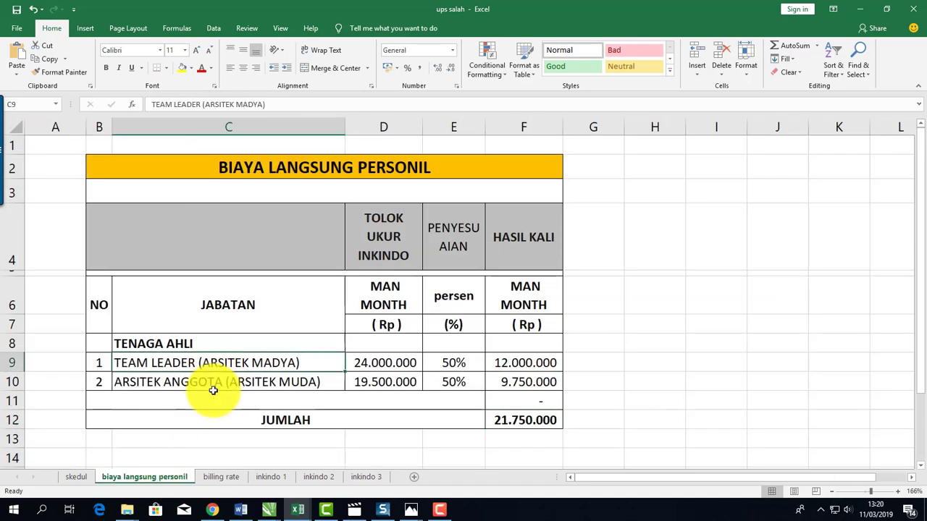
{"action": "left_click", "coordinate": [215, 385]}
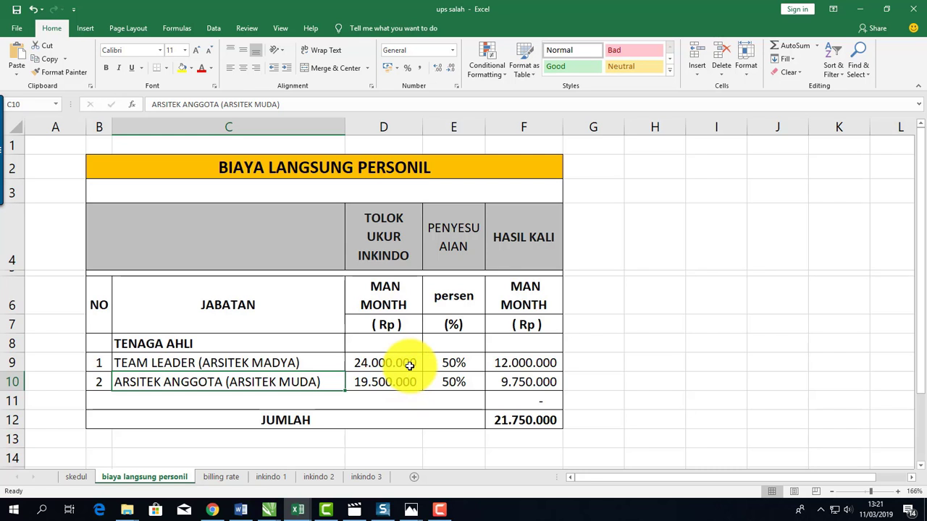
{"action": "left_click", "coordinate": [409, 366]}
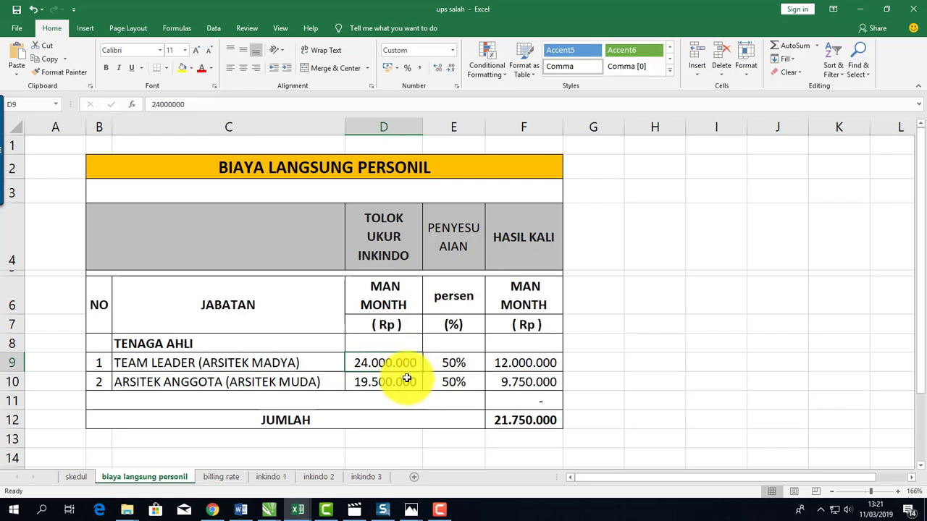
{"action": "left_click", "coordinate": [405, 380]}
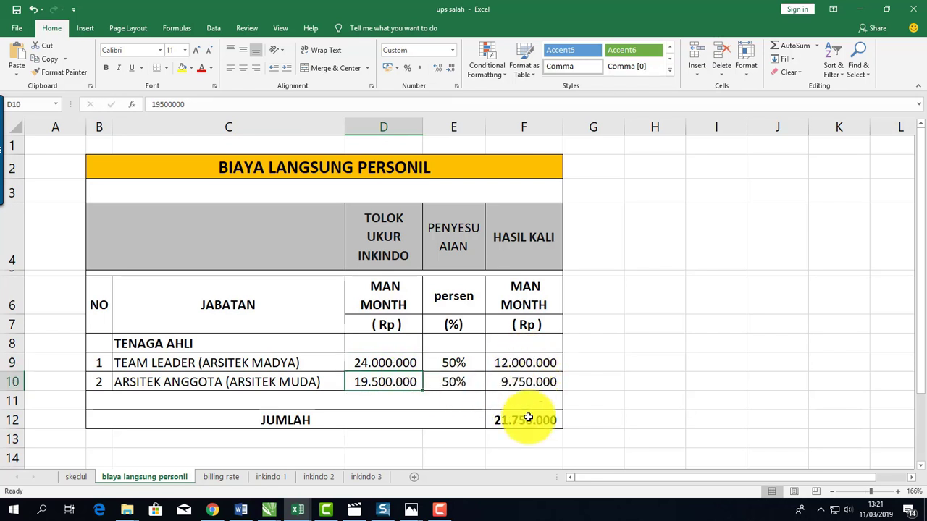
{"action": "left_click", "coordinate": [526, 422]}
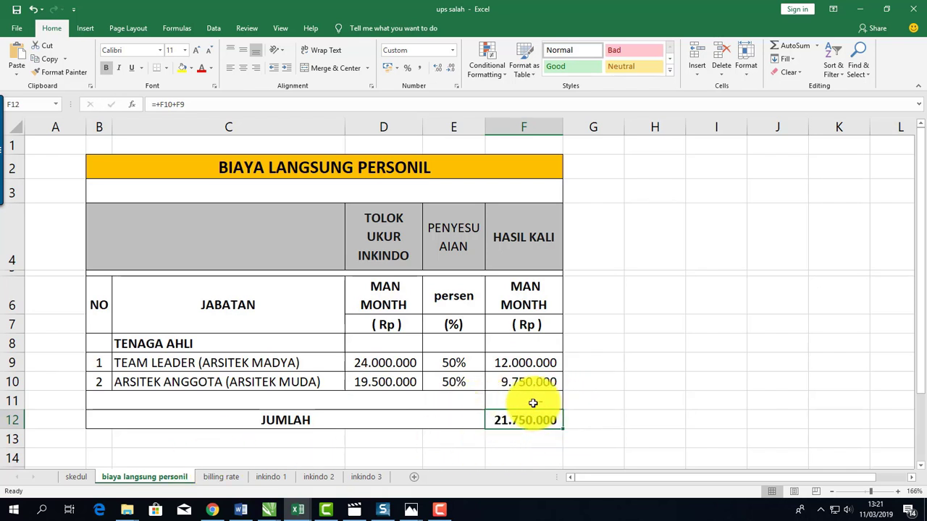
On the billing rate sheet, confirm the column Z total of 21.750.000.
{"action": "left_click", "coordinate": [224, 478]}
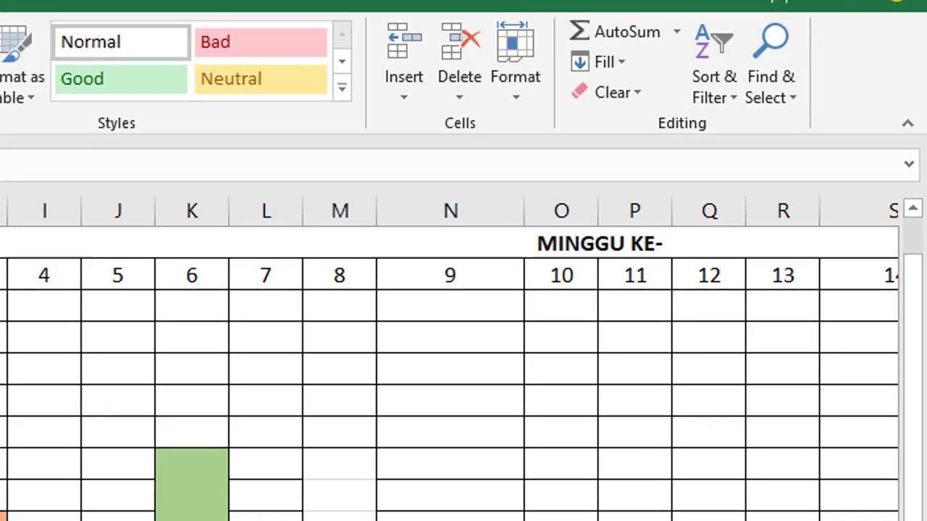
{"action": "scroll", "coordinate": [464, 362], "scroll_direction": "right", "scroll_amount": 5}
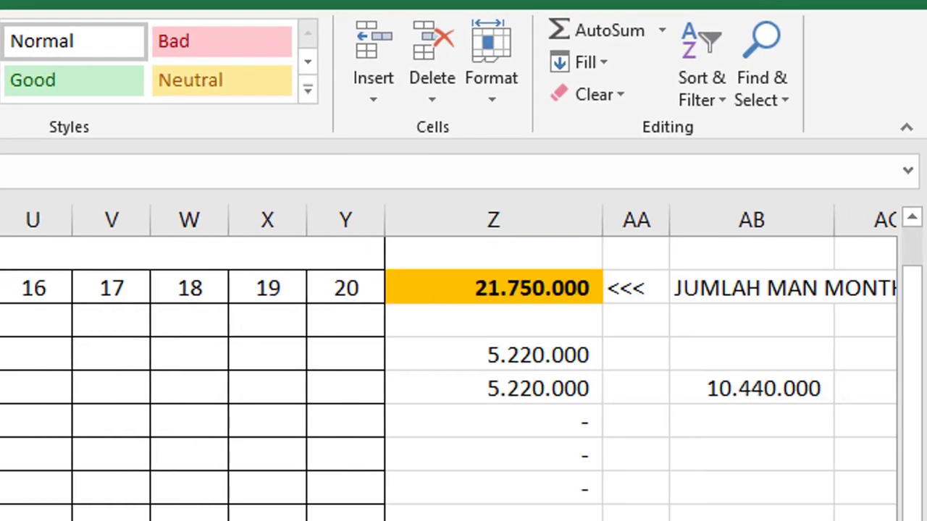
{"action": "left_click", "coordinate": [567, 290]}
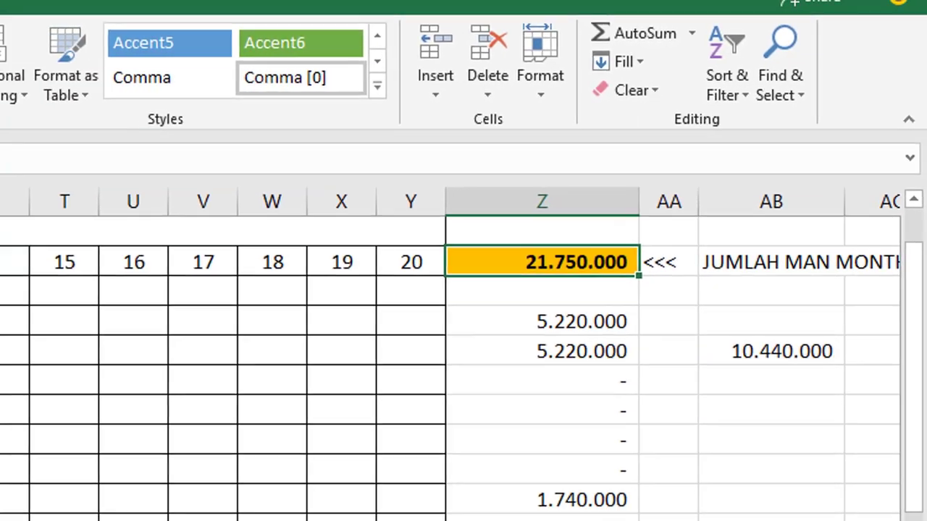
{"action": "scroll", "coordinate": [463, 325], "scroll_direction": "left", "scroll_amount": 5}
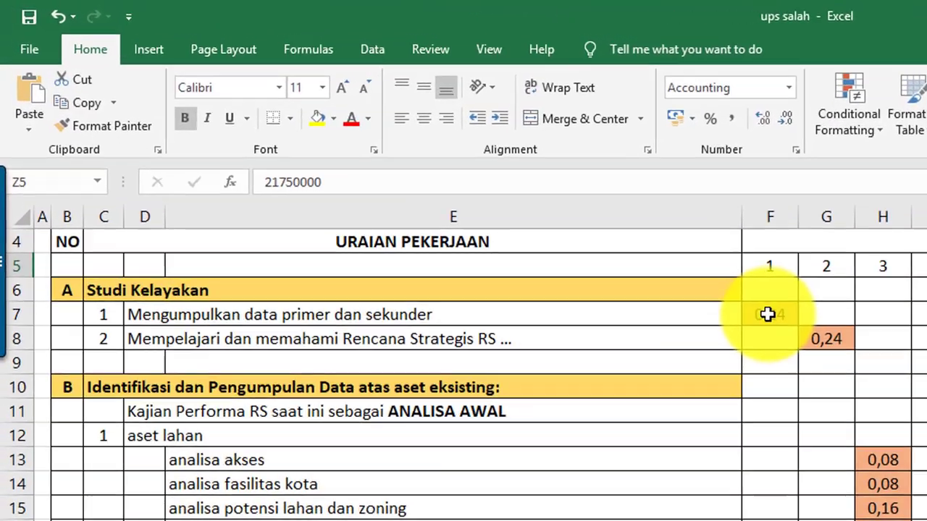
Change the multiplier from *2 to *1 in the F7 and G8 formulas.
{"action": "left_click", "coordinate": [465, 190]}
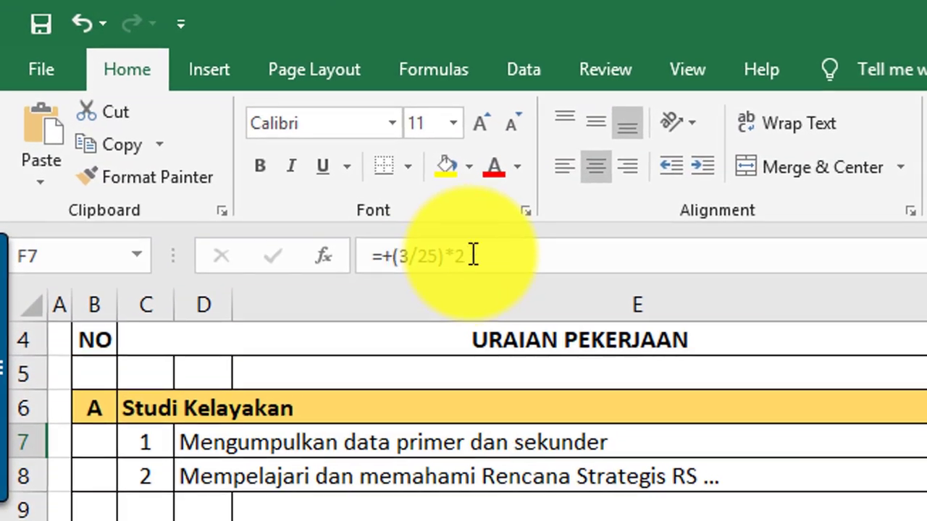
{"action": "left_click", "coordinate": [588, 251]}
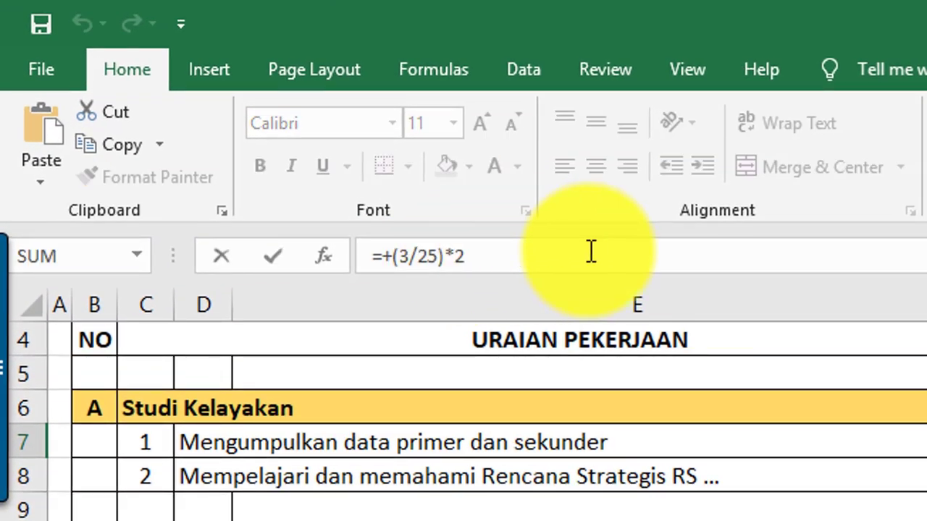
{"action": "key", "text": "BackSpace"}
{"action": "type", "text": "1"}
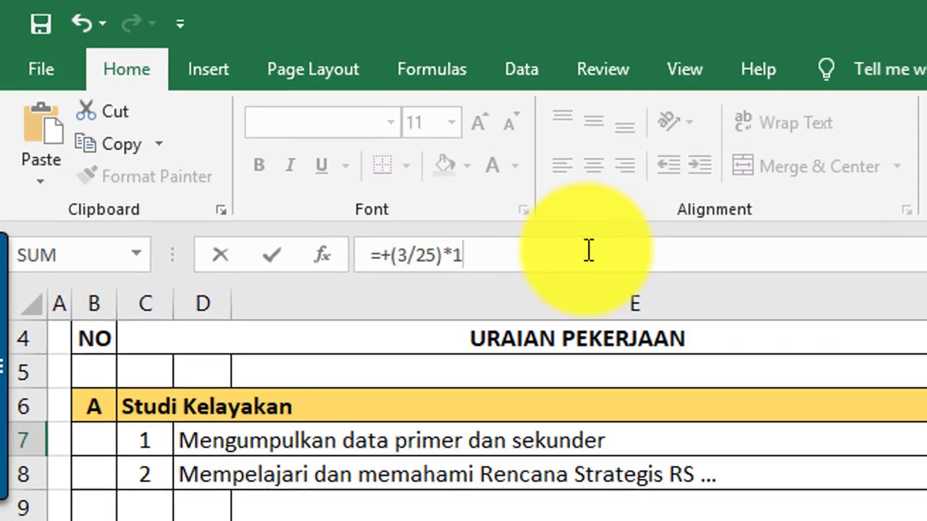
{"action": "key", "text": "Return"}
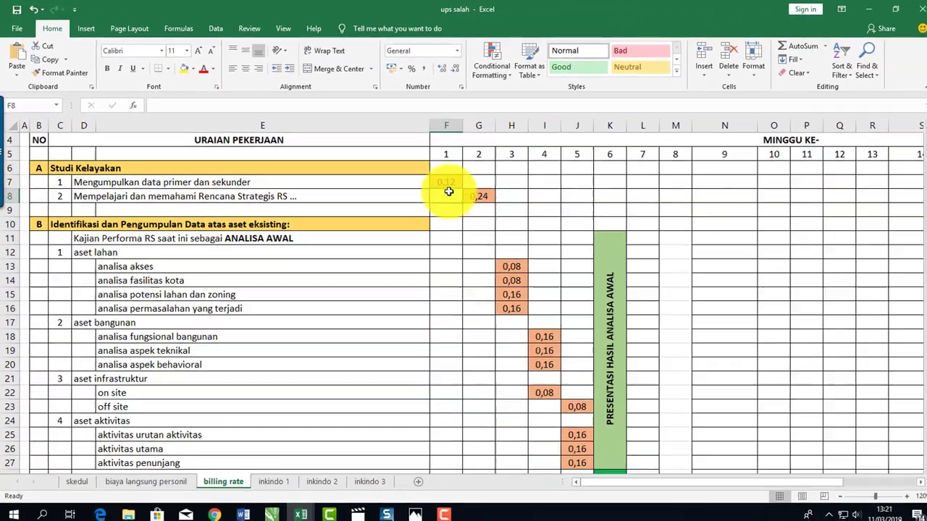
{"action": "left_click", "coordinate": [474, 194]}
{"action": "left_click", "coordinate": [207, 102]}
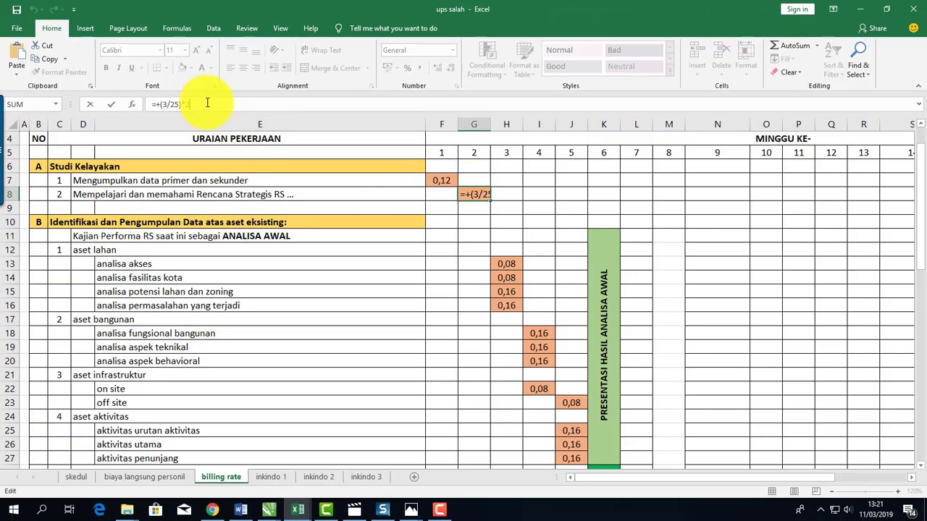
{"action": "key", "text": "BackSpace"}
{"action": "type", "text": "1"}
{"action": "key", "text": "Return"}
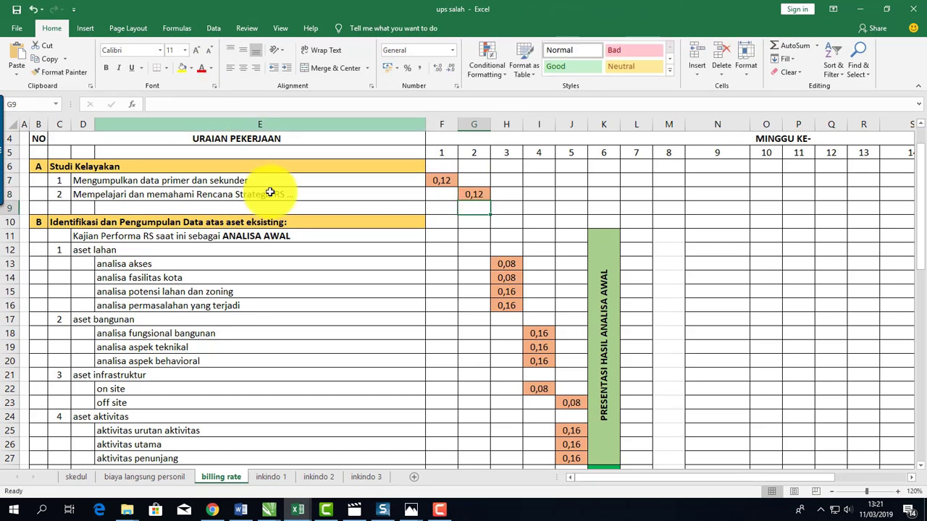
Change the H13 and H14 formulas from *2 to *1, giving 0,04.
{"action": "left_click", "coordinate": [516, 267]}
{"action": "left_click", "coordinate": [196, 103]}
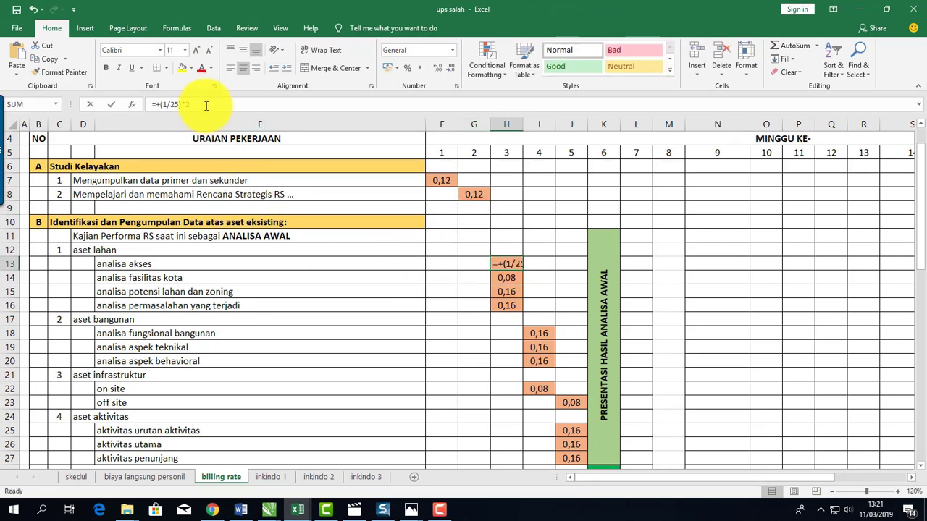
{"action": "key", "text": "BackSpace"}
{"action": "type", "text": "1"}
{"action": "key", "text": "Return"}
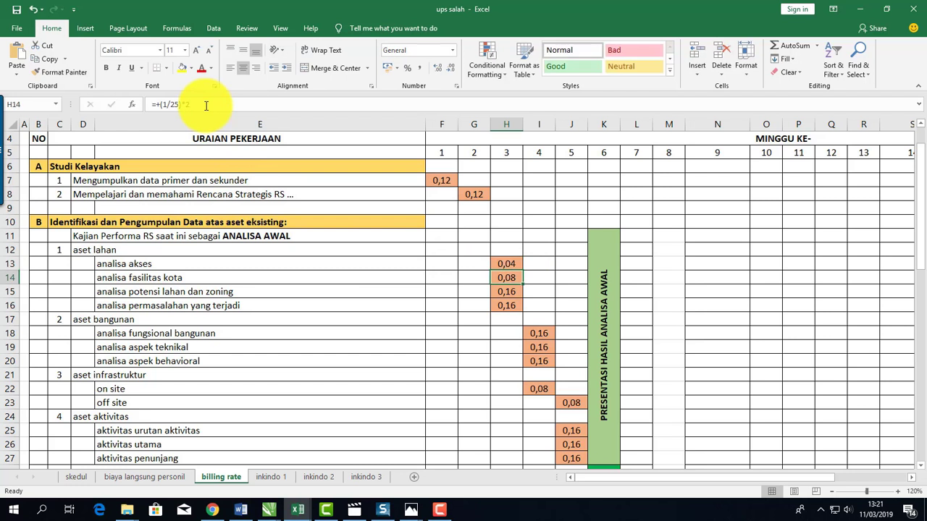
{"action": "left_click", "coordinate": [207, 105]}
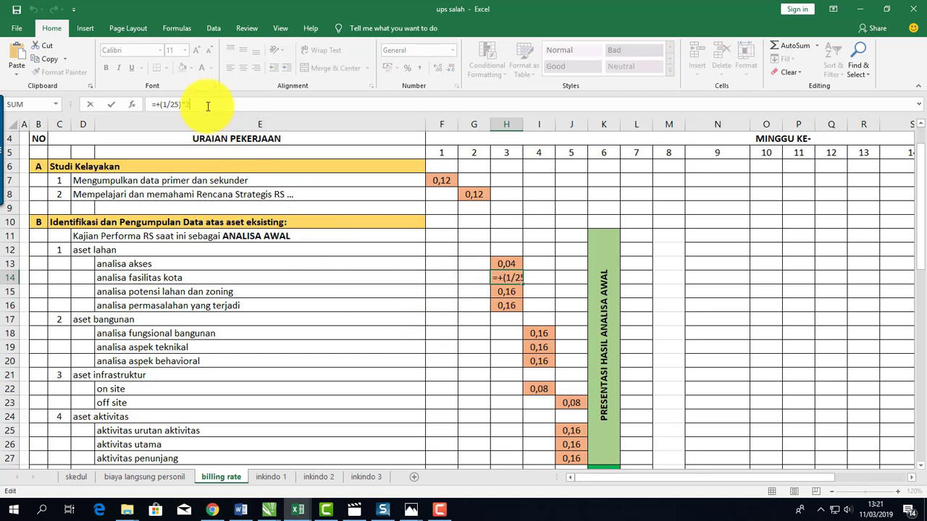
{"action": "key", "text": "BackSpace"}
{"action": "key", "text": "Return"}
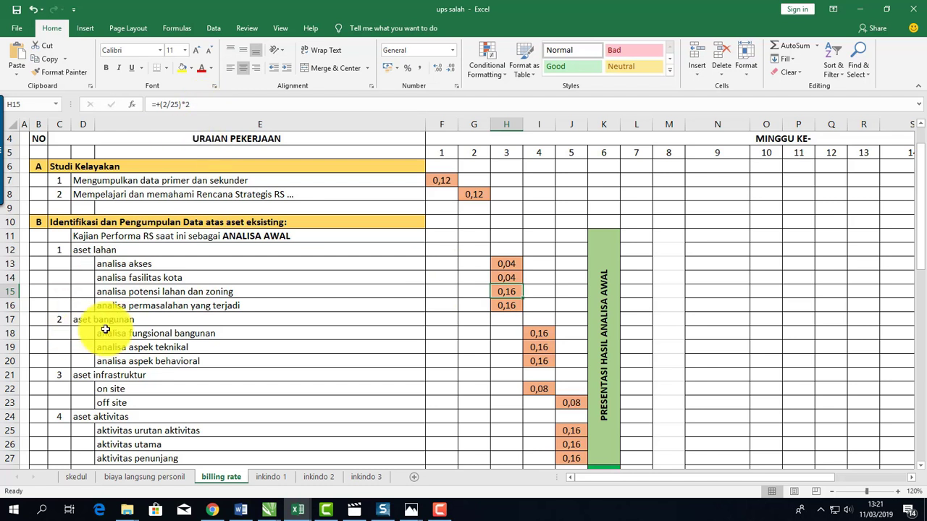
{"action": "left_click", "coordinate": [172, 481]}
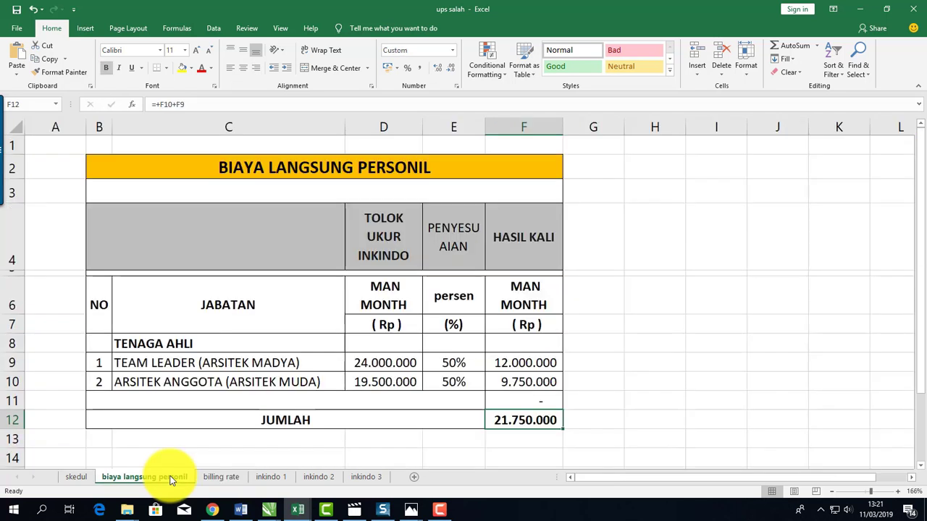
{"action": "left_click", "coordinate": [215, 478]}
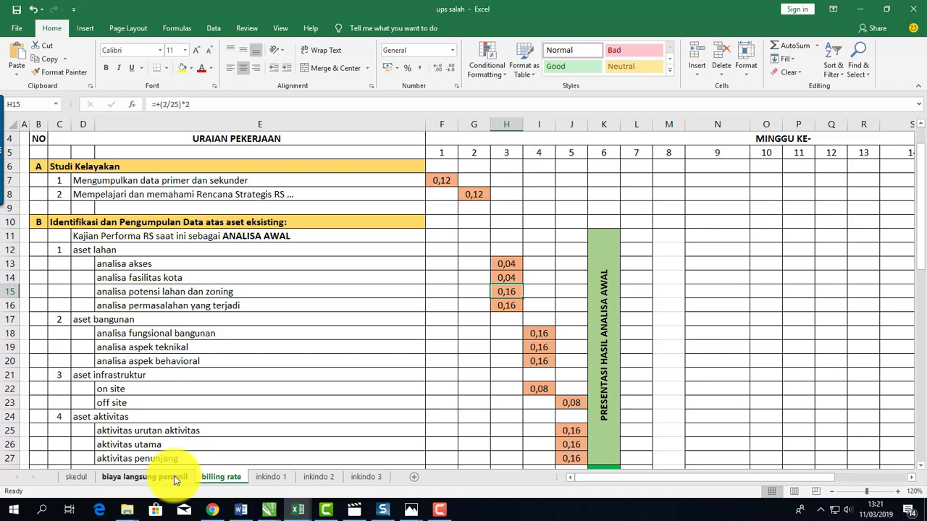
{"action": "left_click", "coordinate": [173, 476]}
{"action": "left_click", "coordinate": [216, 479]}
{"action": "left_click", "coordinate": [181, 476]}
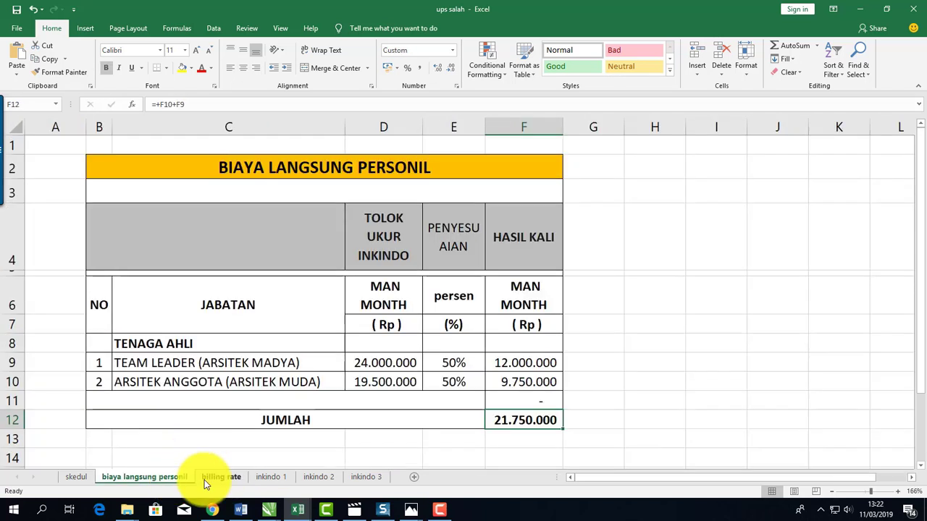
{"action": "left_click", "coordinate": [210, 478]}
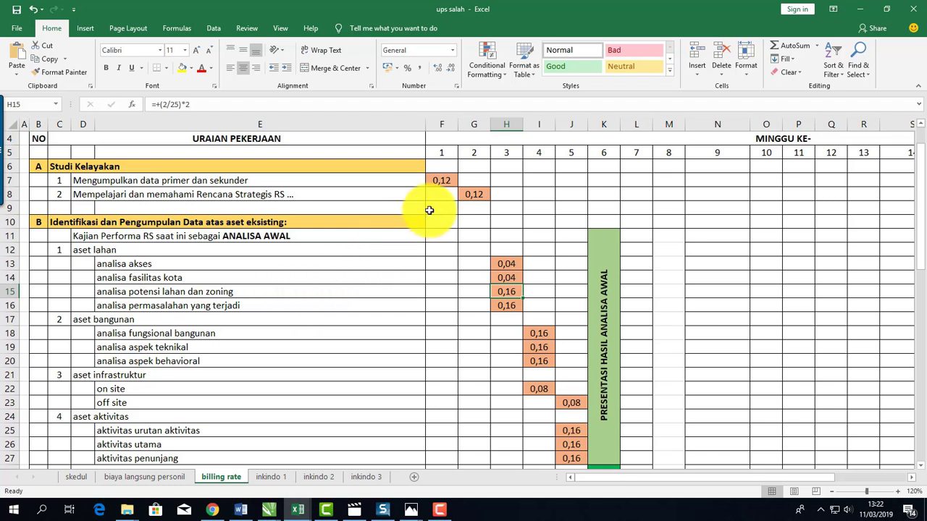
{"action": "left_click", "coordinate": [440, 181]}
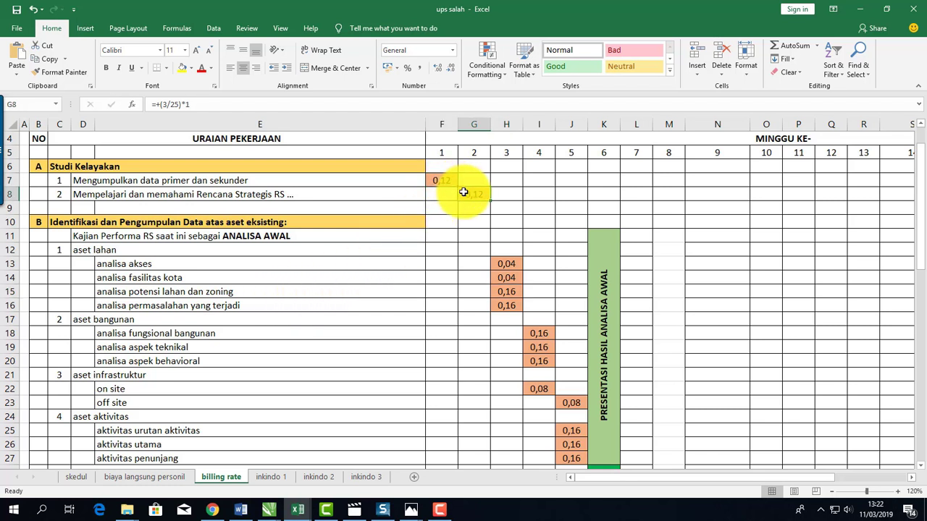
{"action": "left_click_drag", "start_coordinate": [460, 191], "coordinate": [471, 192]}
{"action": "left_click", "coordinate": [445, 181]}
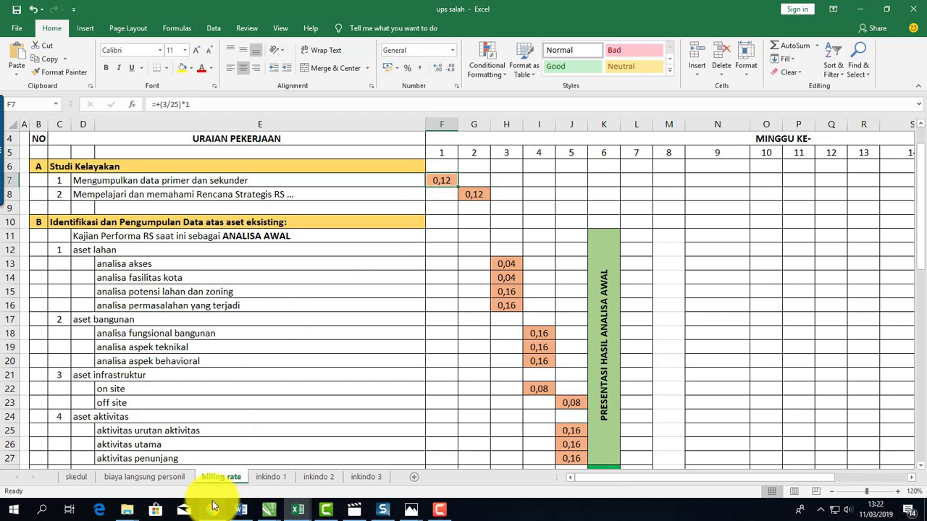
{"action": "mouse_move", "coordinate": [212, 510]}
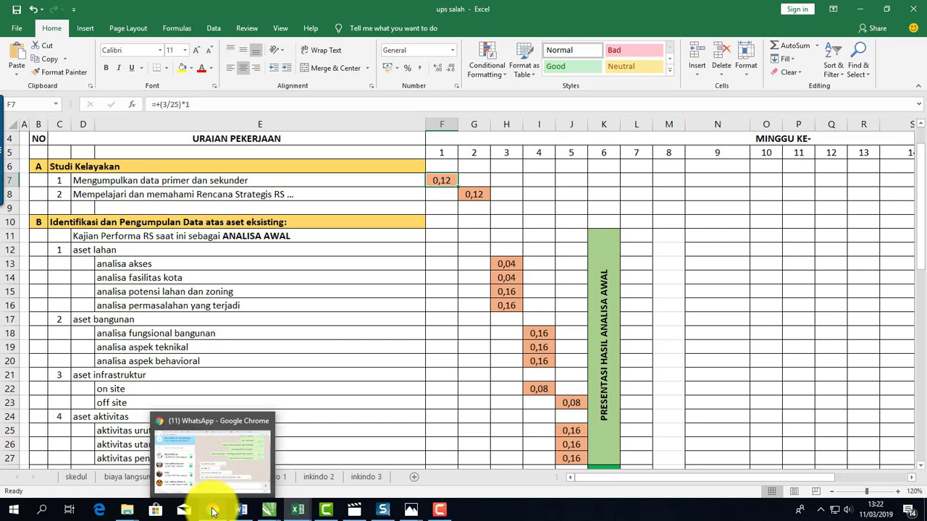
Bring WhatsApp Web to the front, showing the chat about the double-counted expert costs.
{"action": "left_click", "coordinate": [213, 511]}
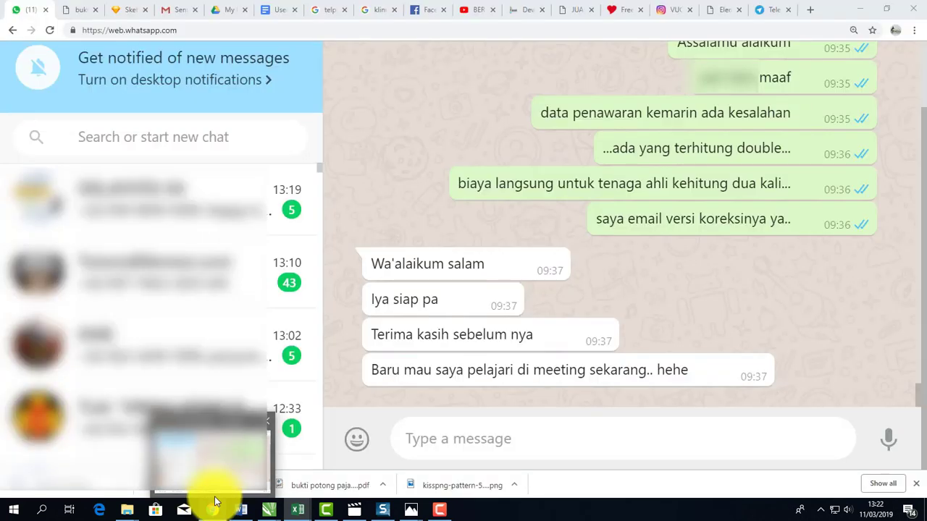